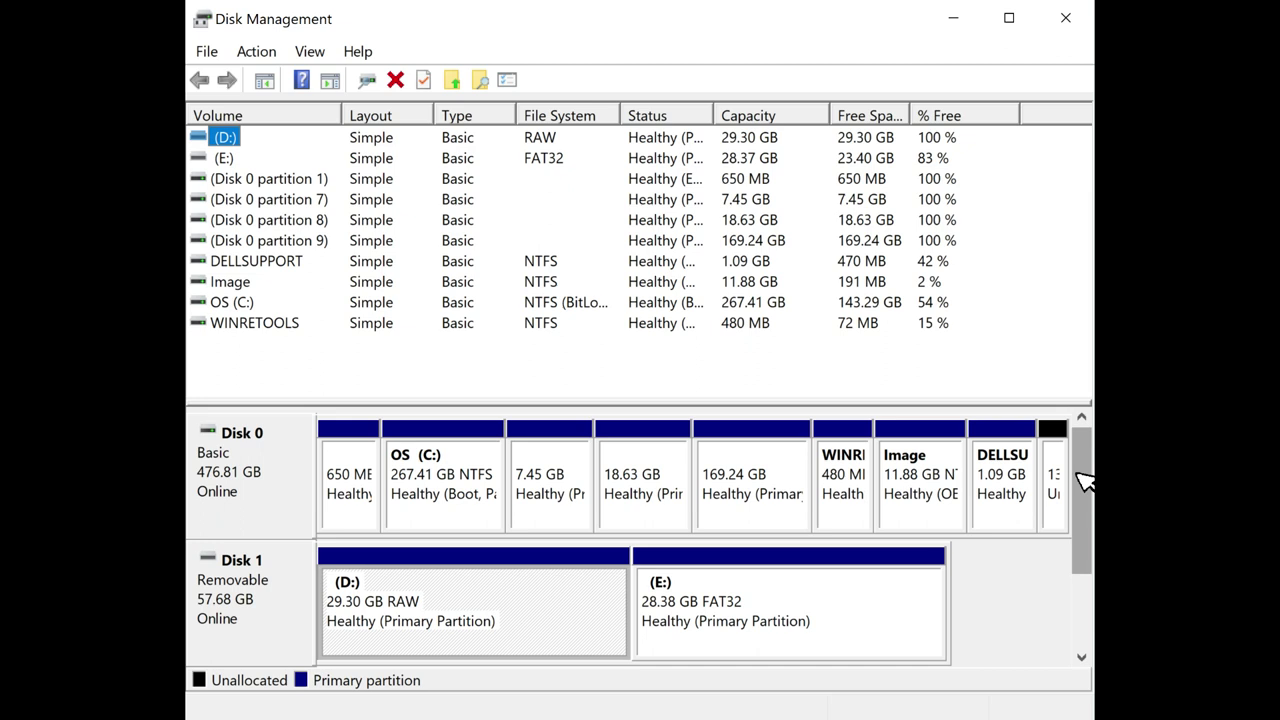
Step: Delete the 29.30 GB RAW (D:) partition on the removable disk, leaving it unallocated
right_click(499, 608)
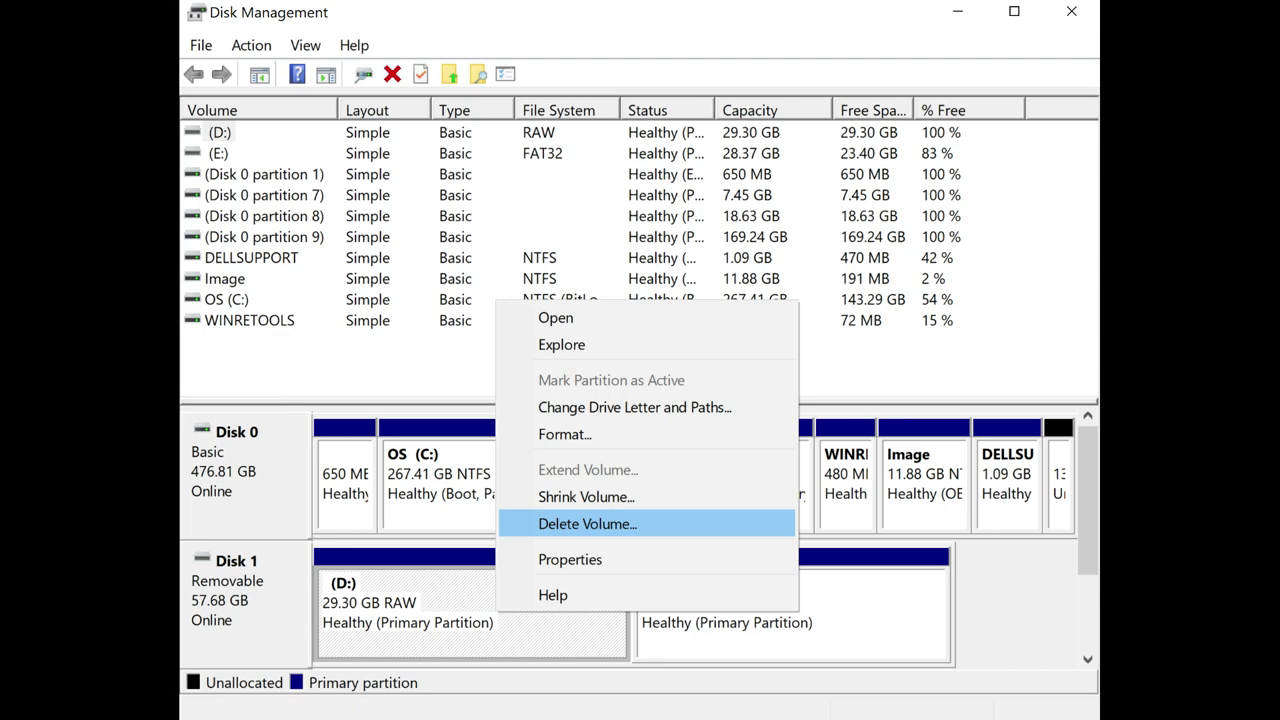
left_click(587, 523)
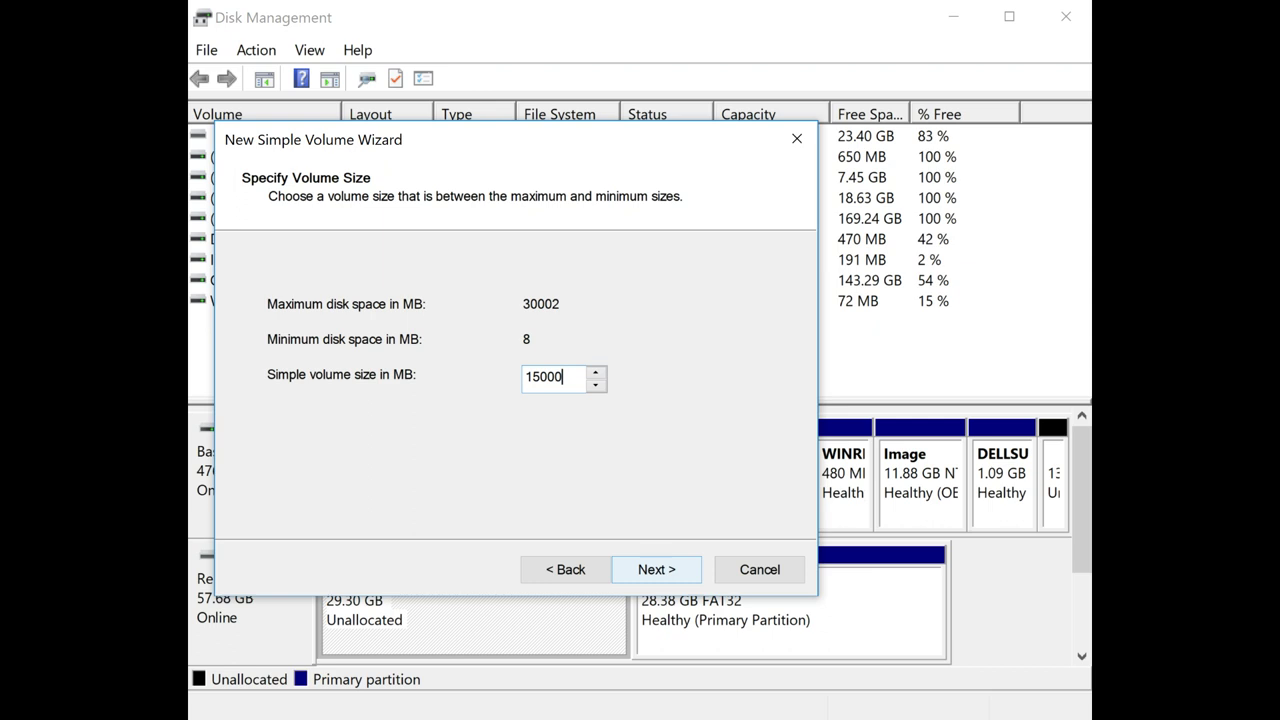
Step: Accept 15000 MB as the new simple volume's size in the wizard
key("Return")
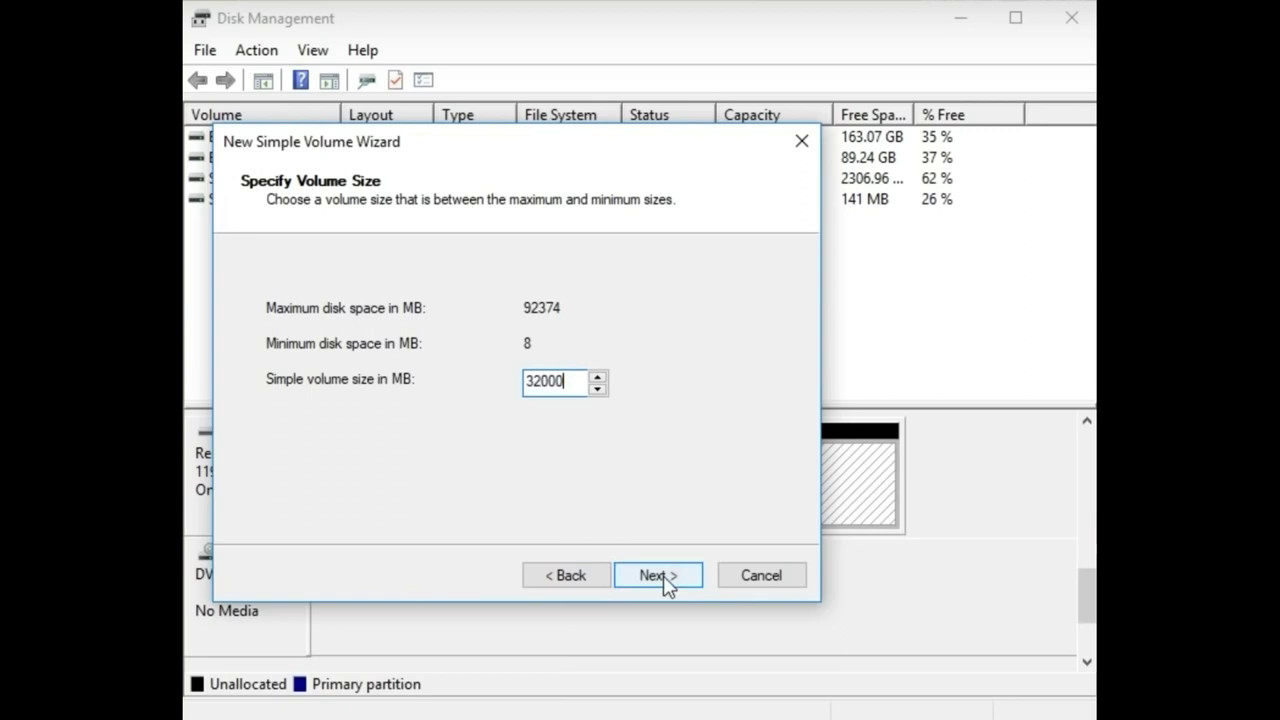
Step: Accept the 32000 MB size and default drive letter to finish the volume wizard
left_click(660, 576)
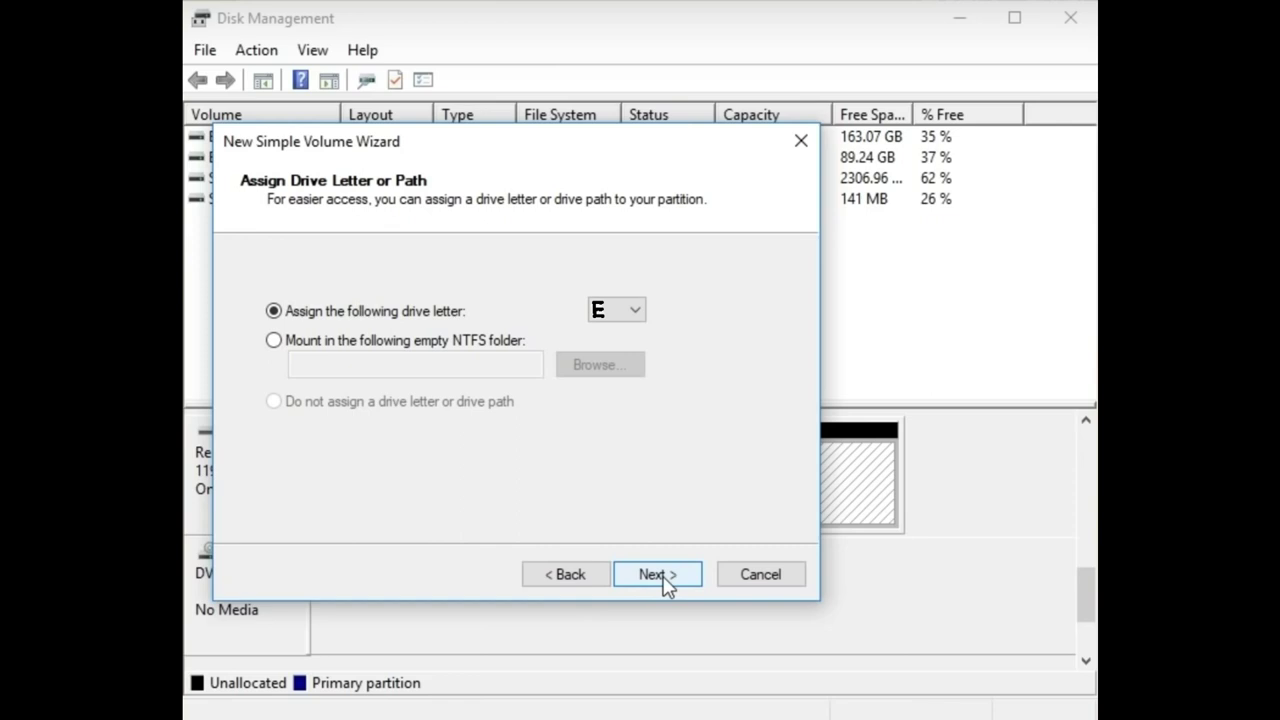
left_click(662, 578)
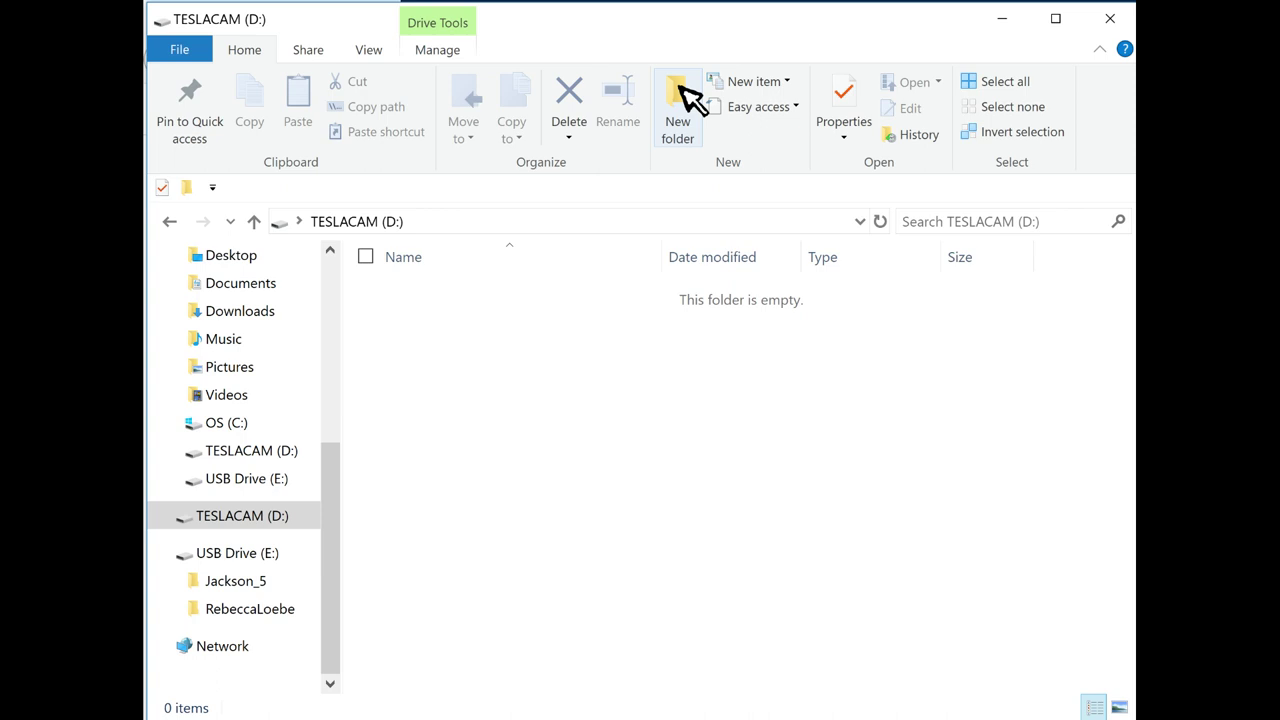
Step: Add a new folder named 'TeslaCam' at the root of TESLACAM (D:)
left_click(678, 100)
type("TeslaCam")
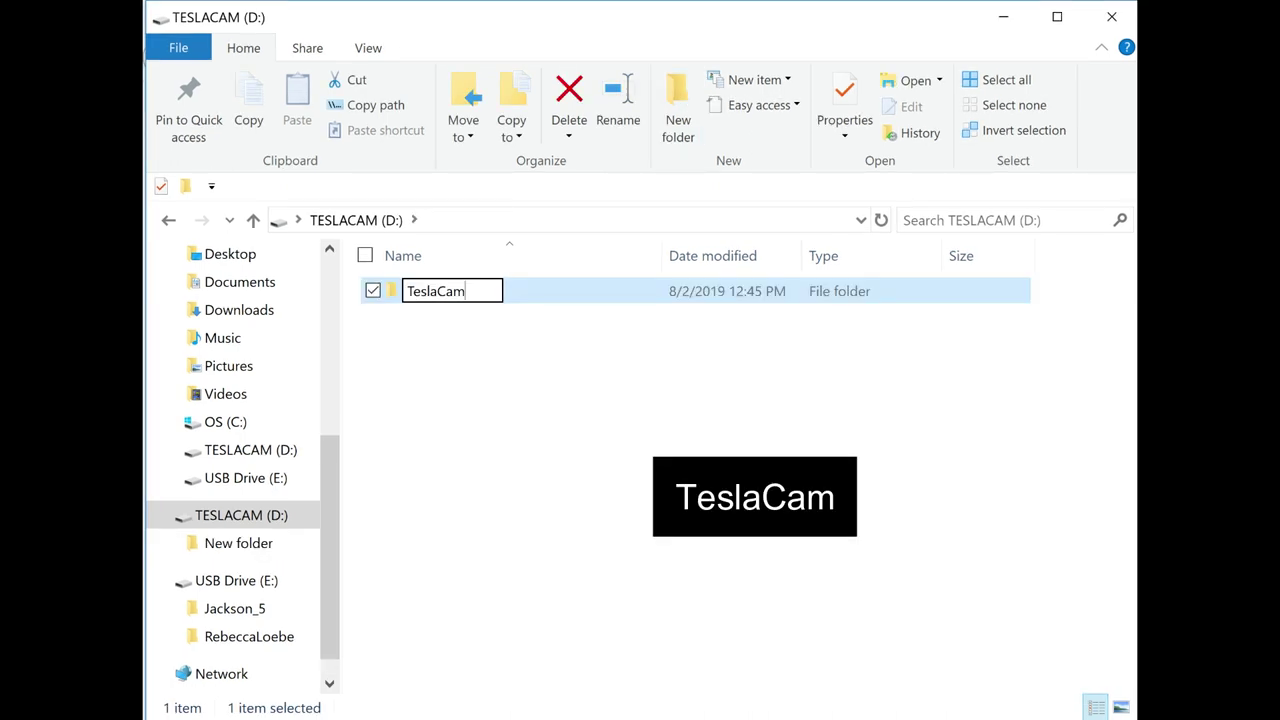